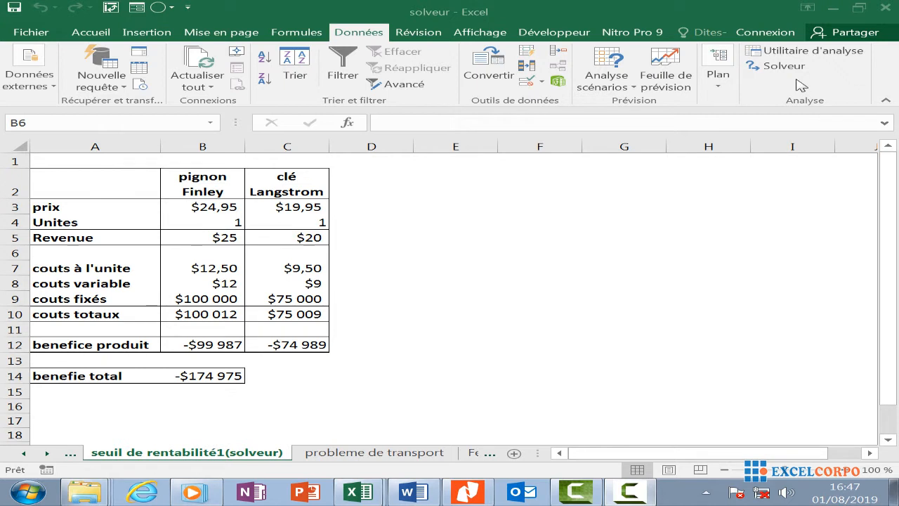
Examine the profit formulas in B12, C12 and B14, and compare the sheet with the solved model on seuil de rentabilité(solveur).
click(200, 343)
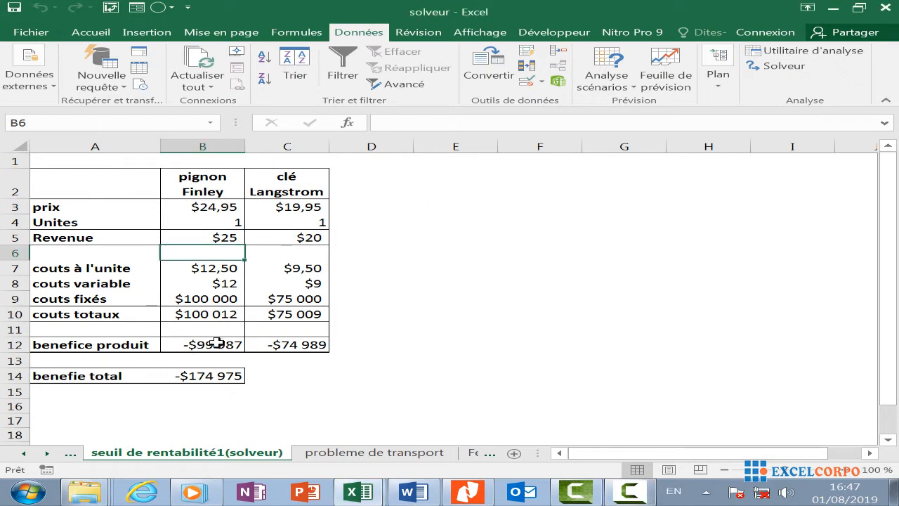
click(217, 343)
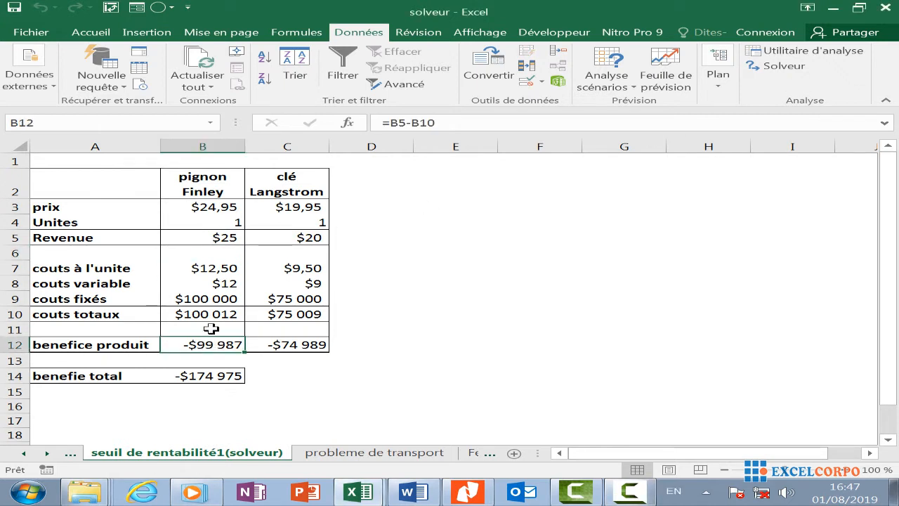
click(309, 348)
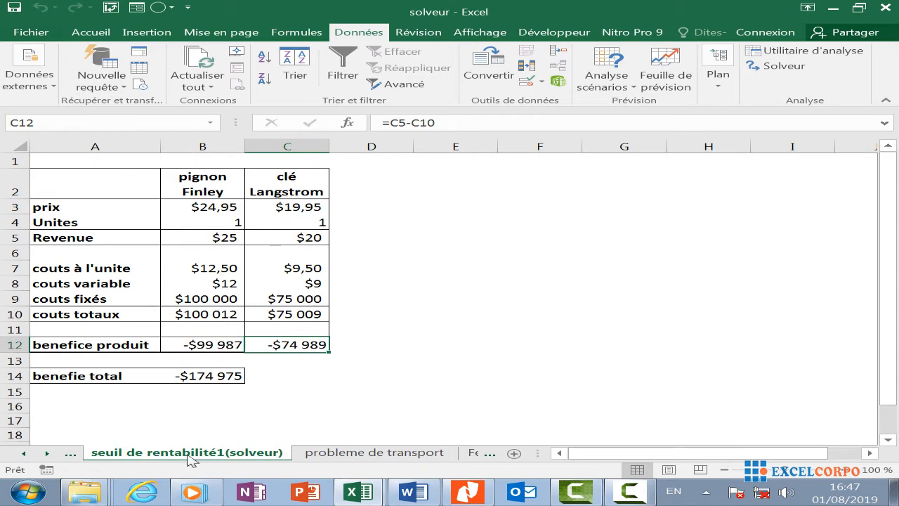
click(70, 453)
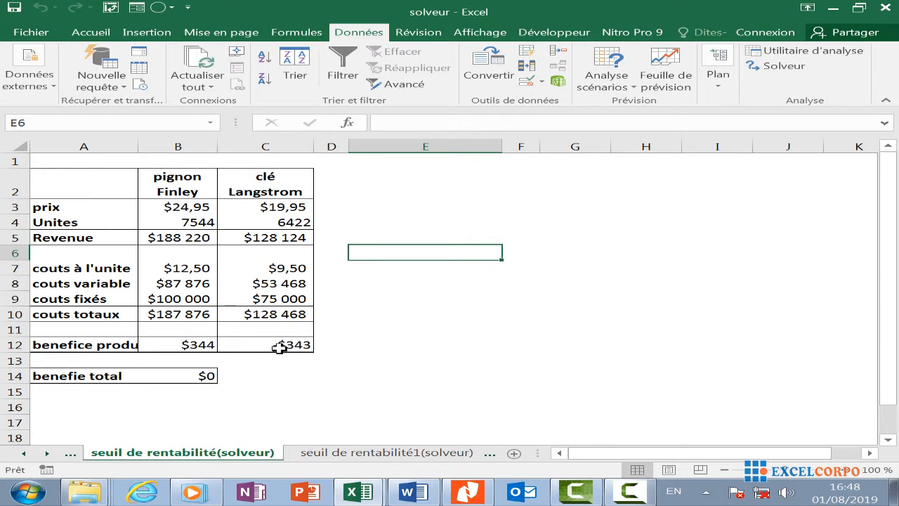
click(316, 453)
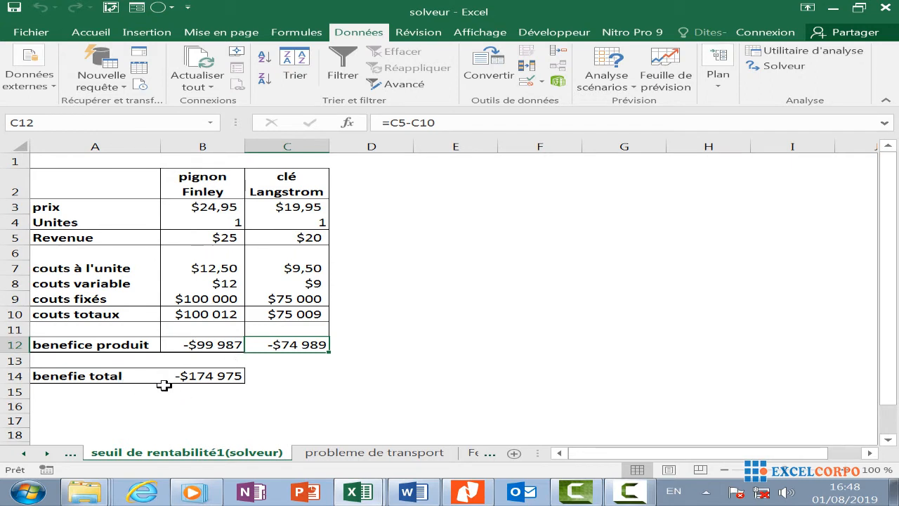
click(200, 376)
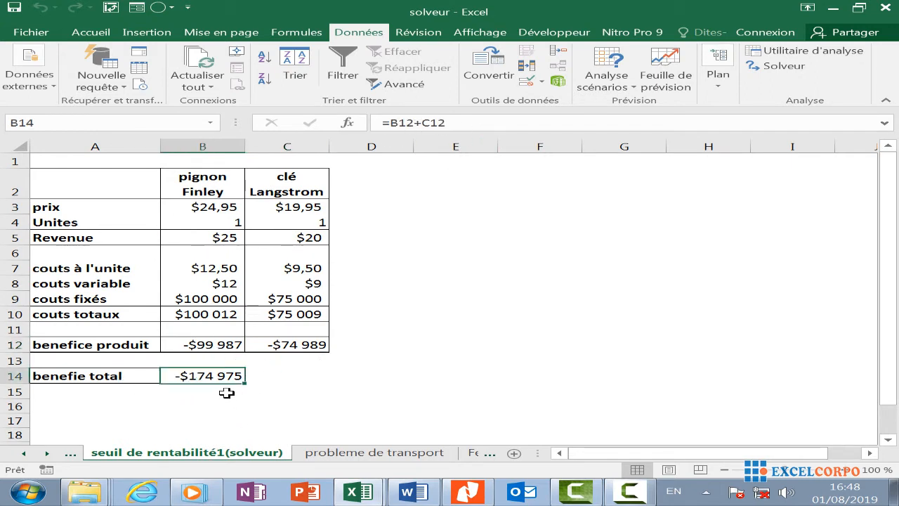
click(408, 358)
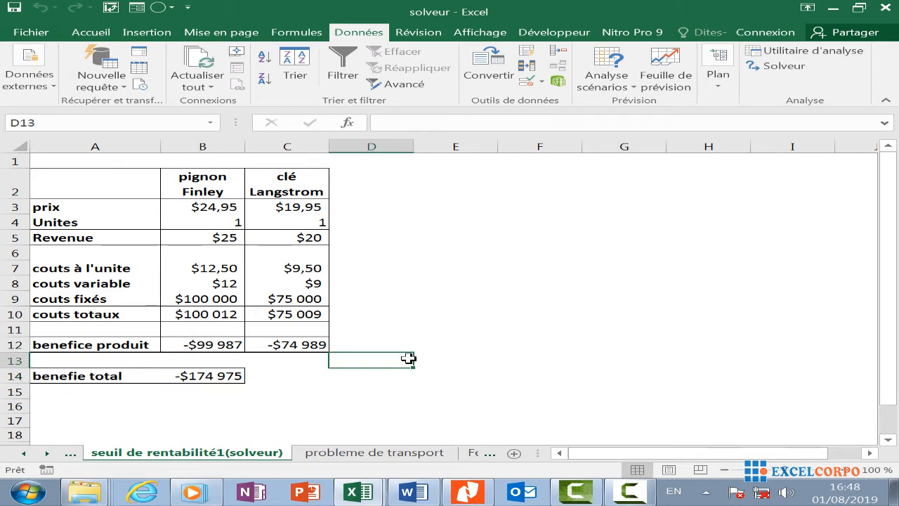
click(71, 455)
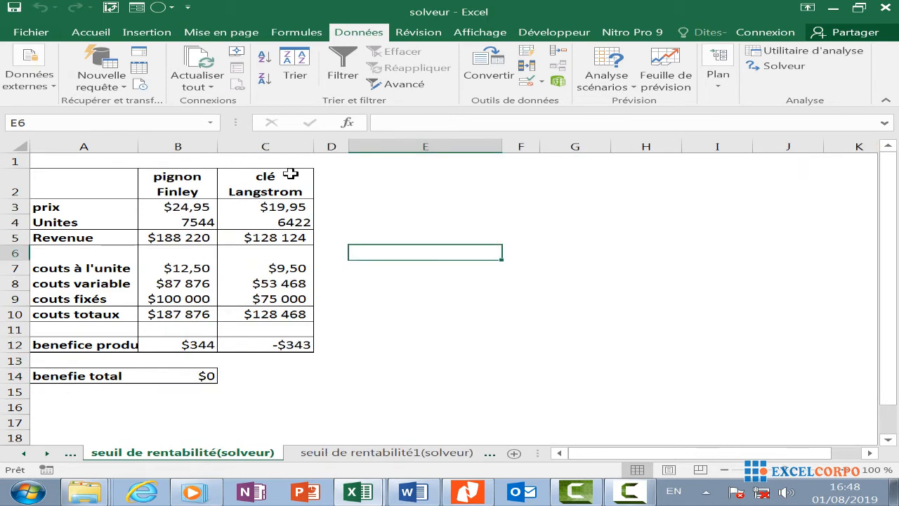
click(316, 455)
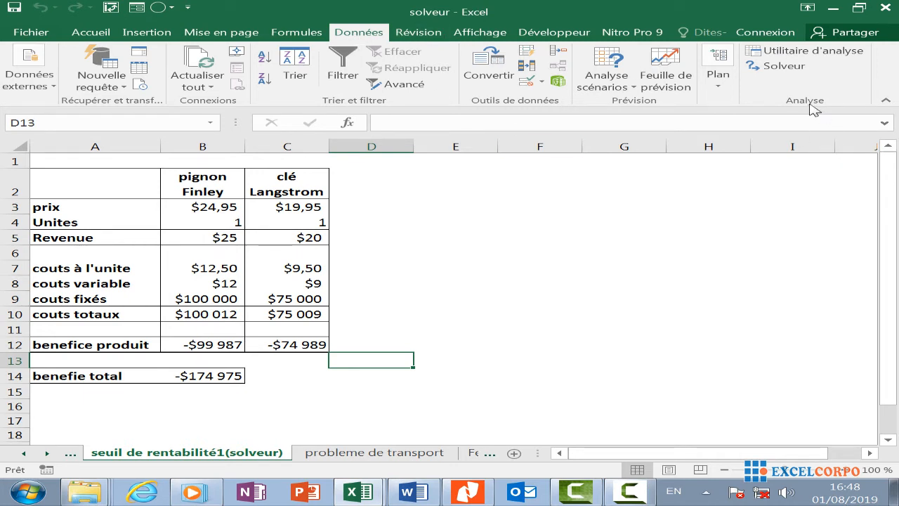
Open Solver for the seuil de rentabilité1(solveur) sheet and set the objective to the total profit cell B14.
click(766, 66)
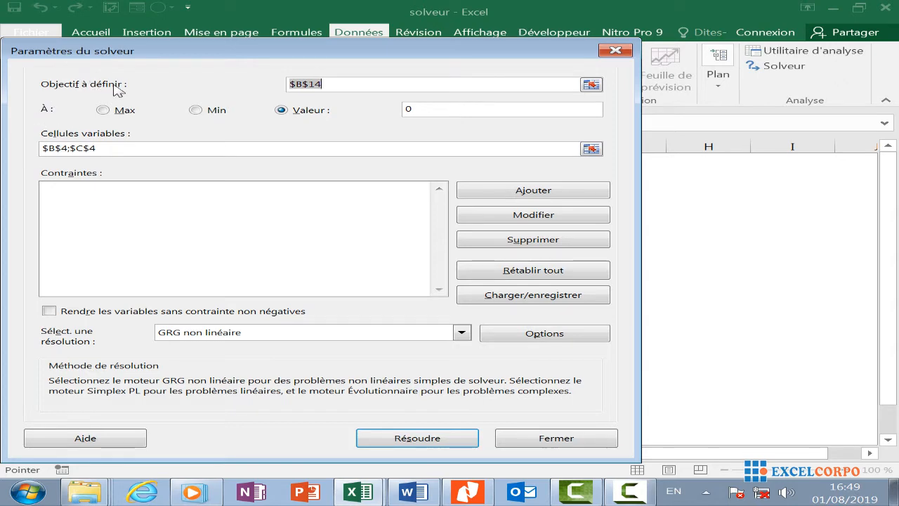
click(591, 84)
click(202, 376)
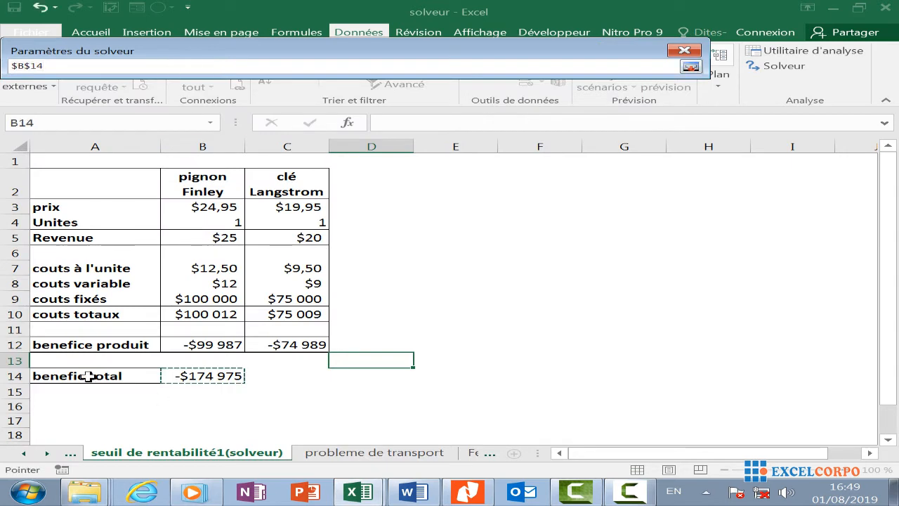
click(691, 66)
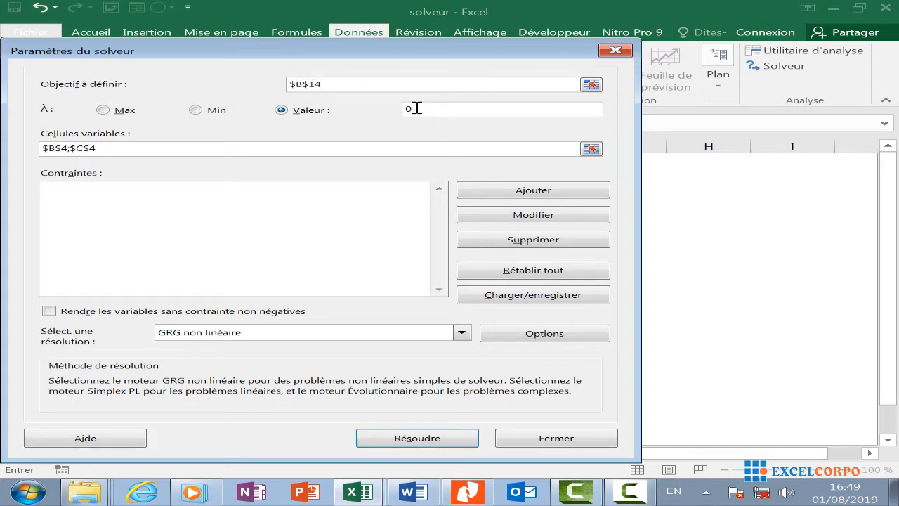
Re-enter the Solver variable cells as the two unit quantities, B4 and C4.
click(106, 147)
key(BackSpace)
key(BackSpace)
key(BackSpace)
key(BackSpace)
key(BackSpace)
click(592, 149)
text(,)
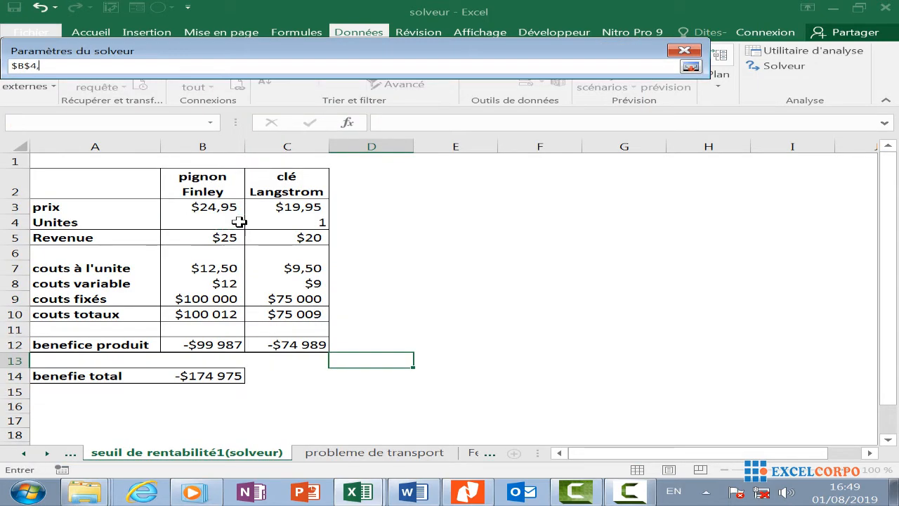
click(307, 223)
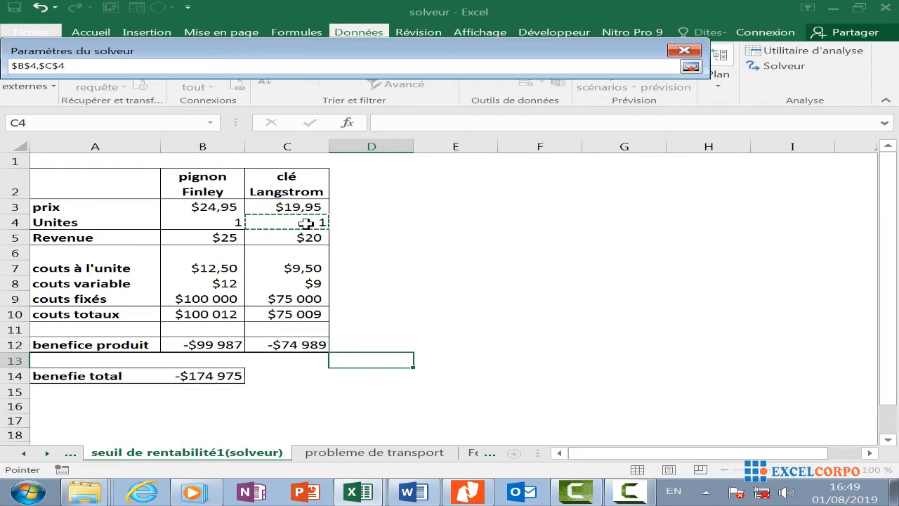
key(Return)
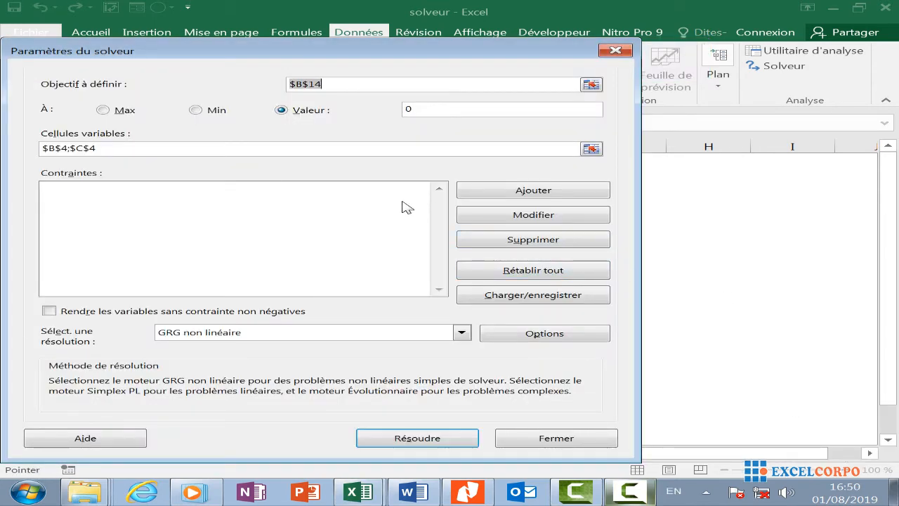
Start a new Solver constraint referencing cell B12, the pignon Finley profit, and move its dialog clear of the table.
click(509, 194)
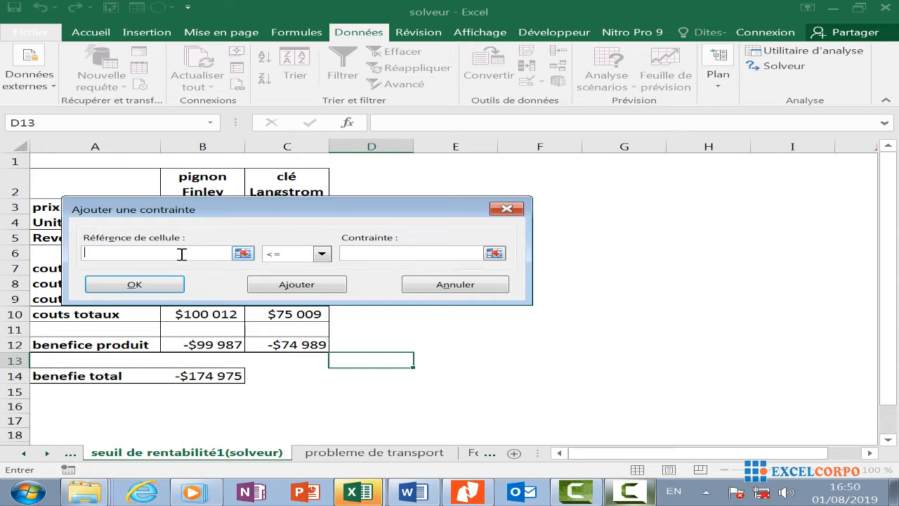
click(242, 253)
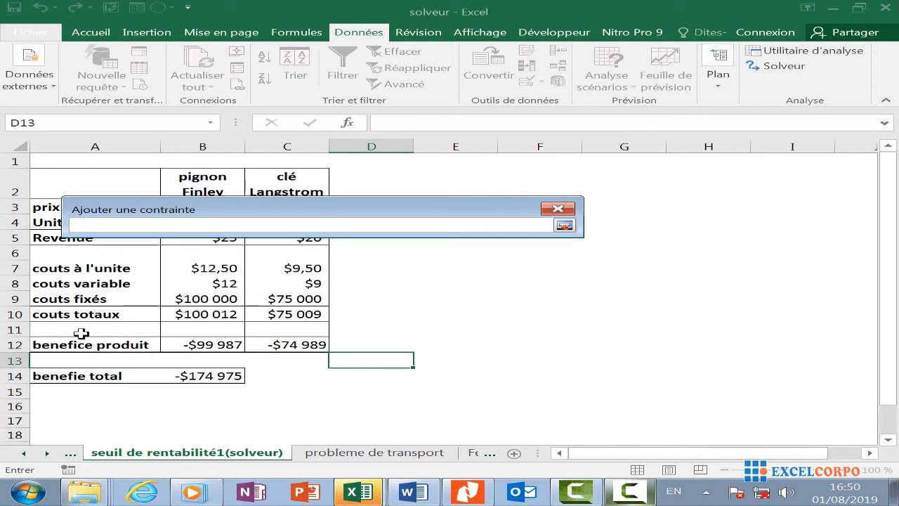
click(208, 344)
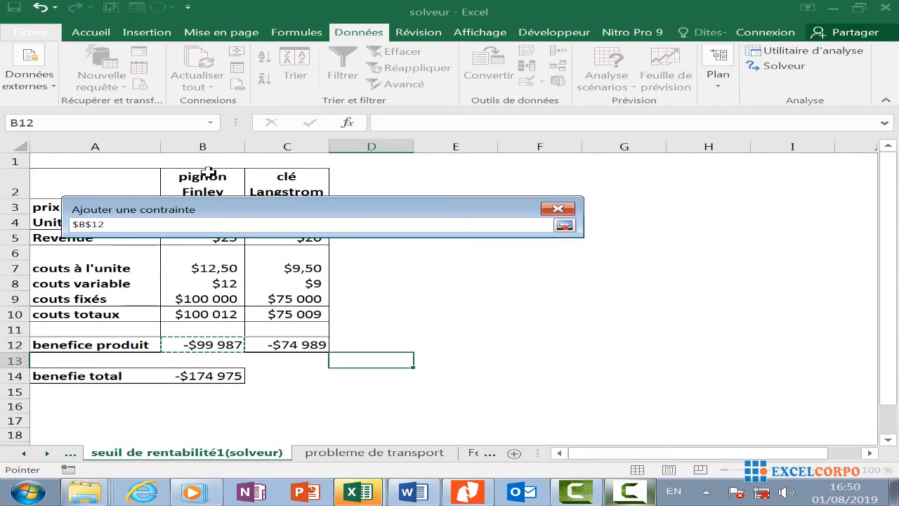
click(564, 226)
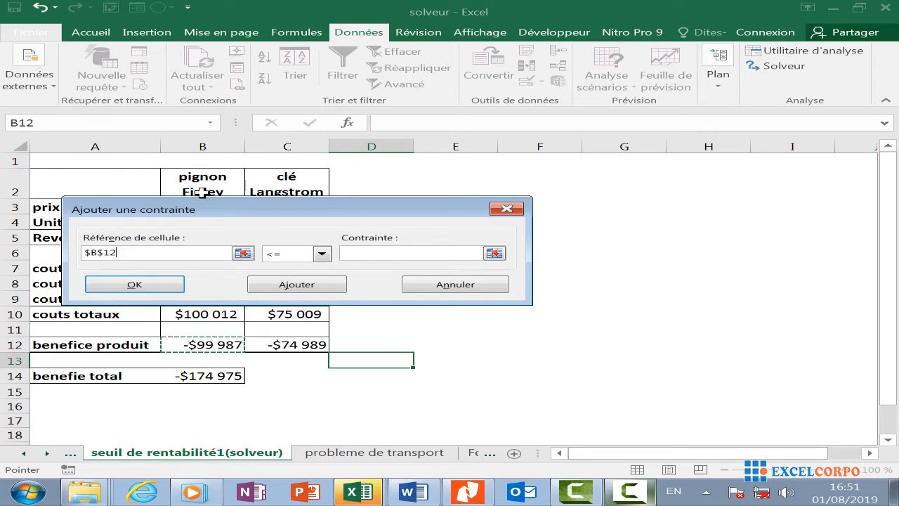
drag(253, 211, 521, 199)
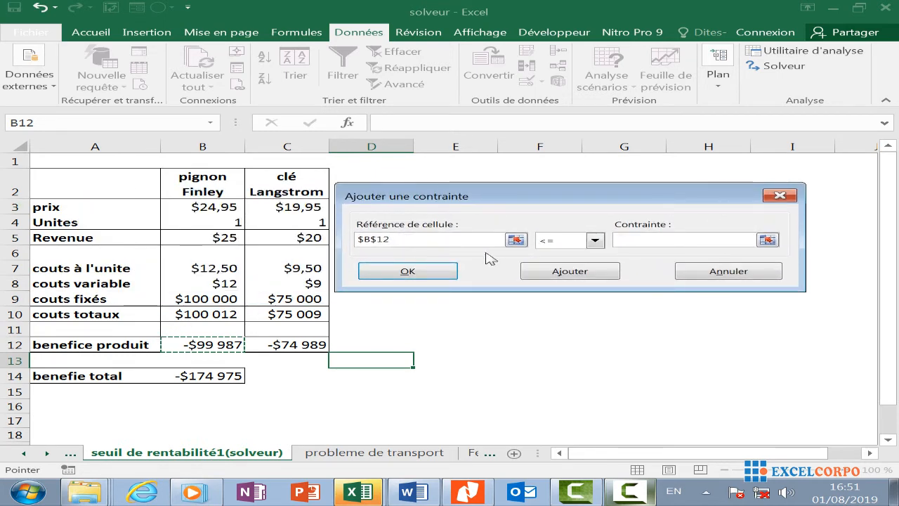
Try the =, ent, bin and dif operators in the constraint on B12.
click(595, 240)
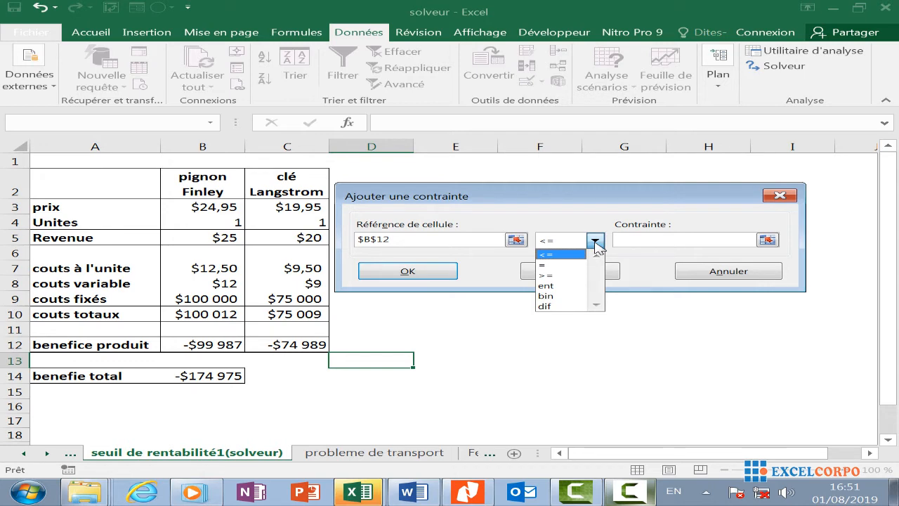
click(542, 265)
click(595, 241)
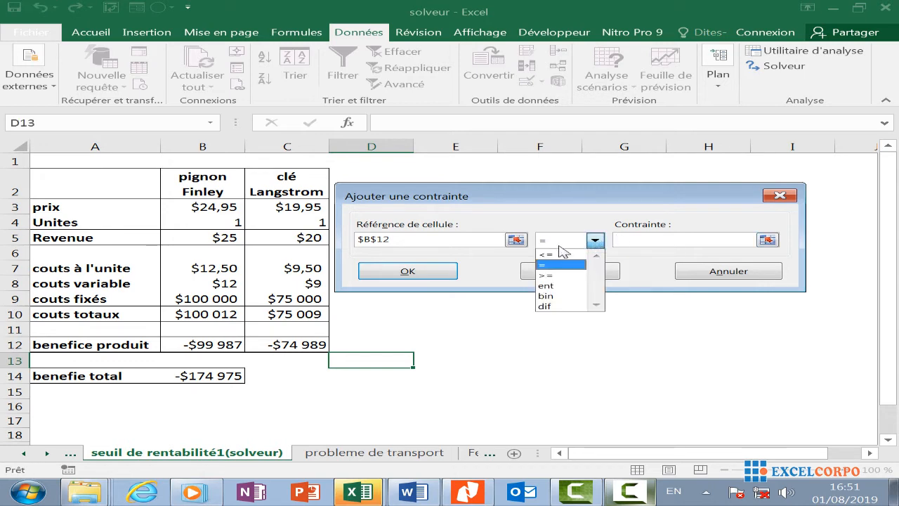
click(555, 286)
click(595, 241)
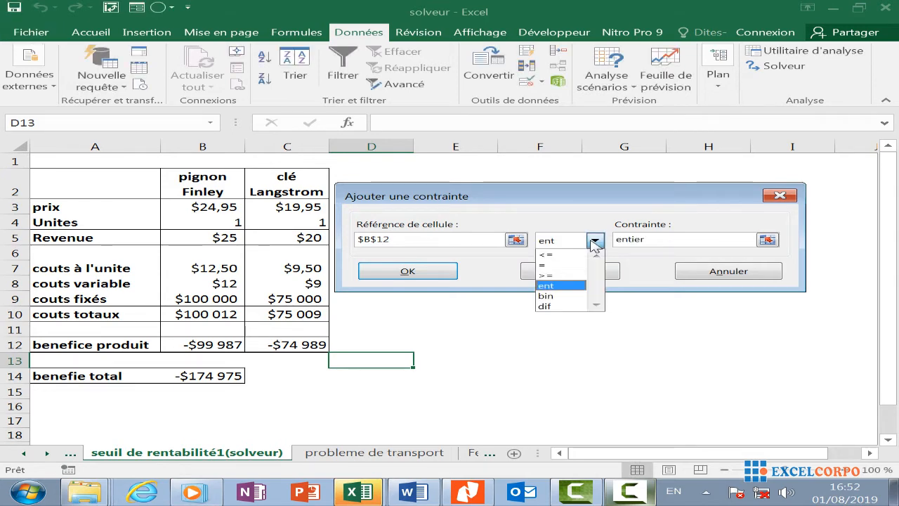
click(560, 297)
click(595, 240)
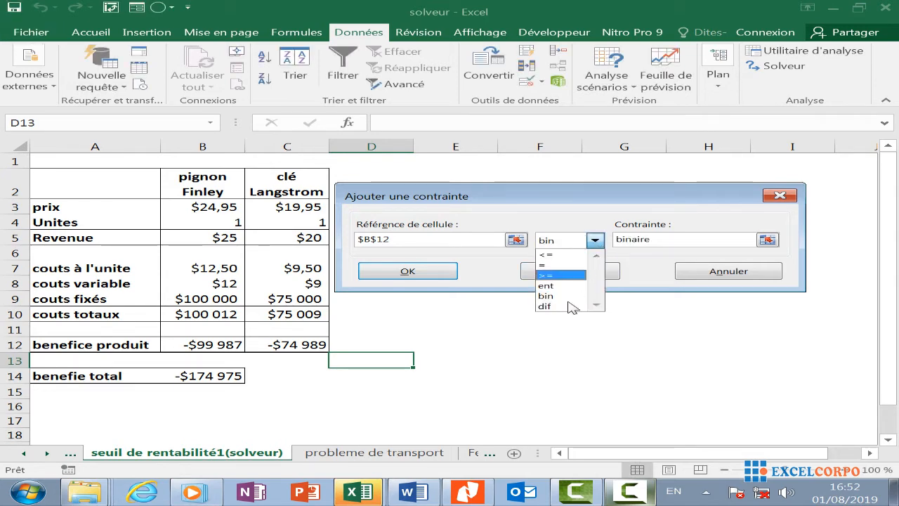
click(570, 306)
click(597, 240)
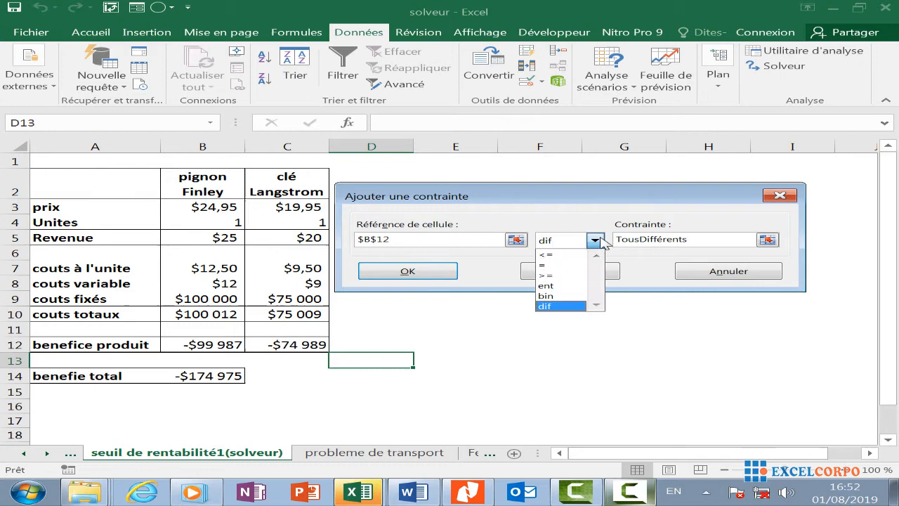
Set the B12 constraint to = 0 and add it, keeping the dialog open for another constraint.
click(557, 266)
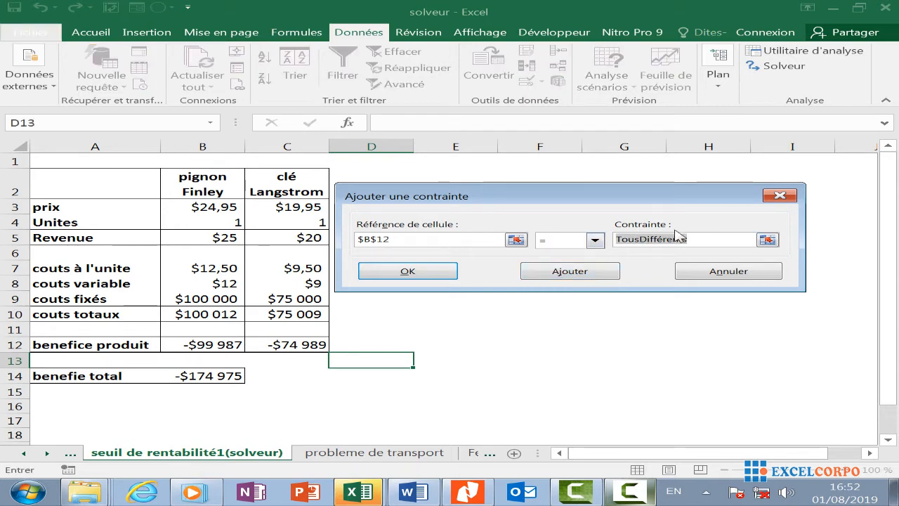
click(597, 243)
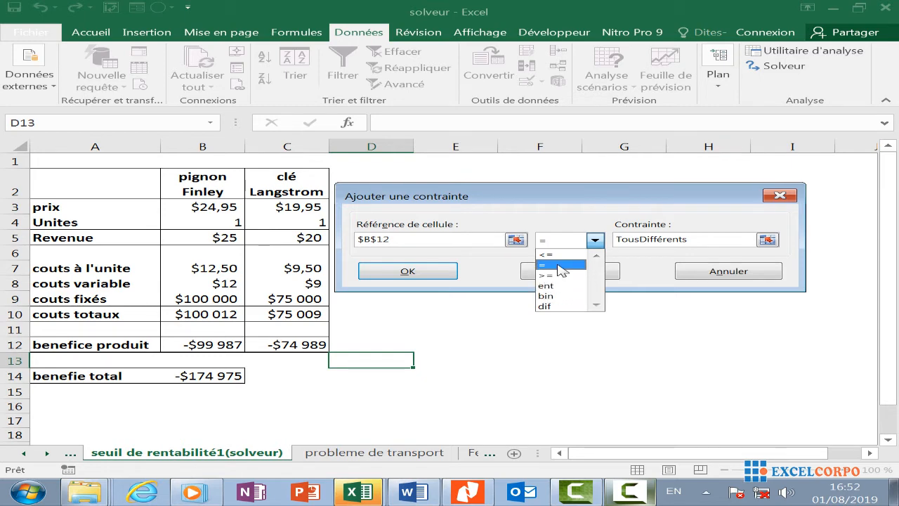
click(562, 265)
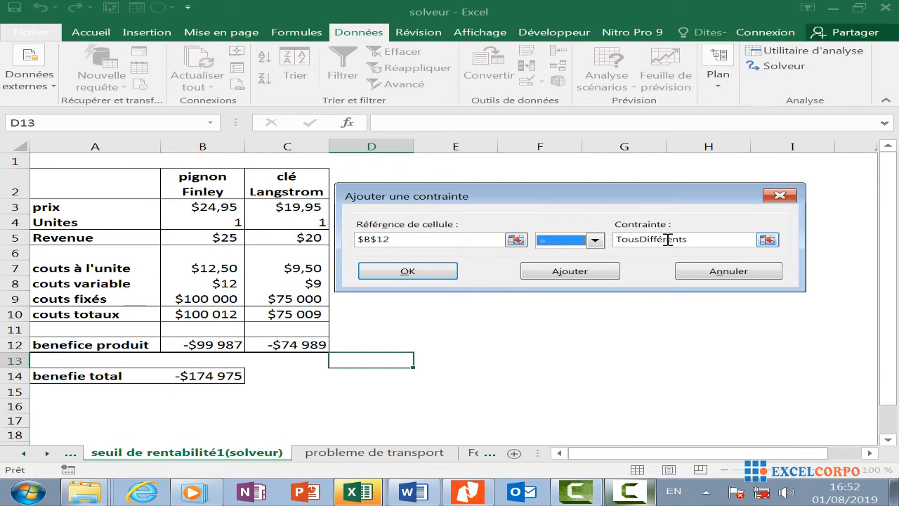
click(719, 239)
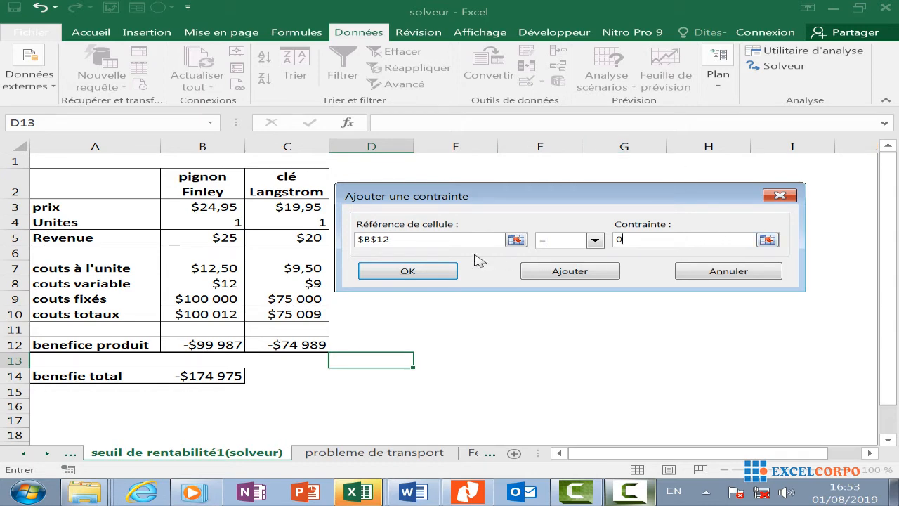
click(568, 274)
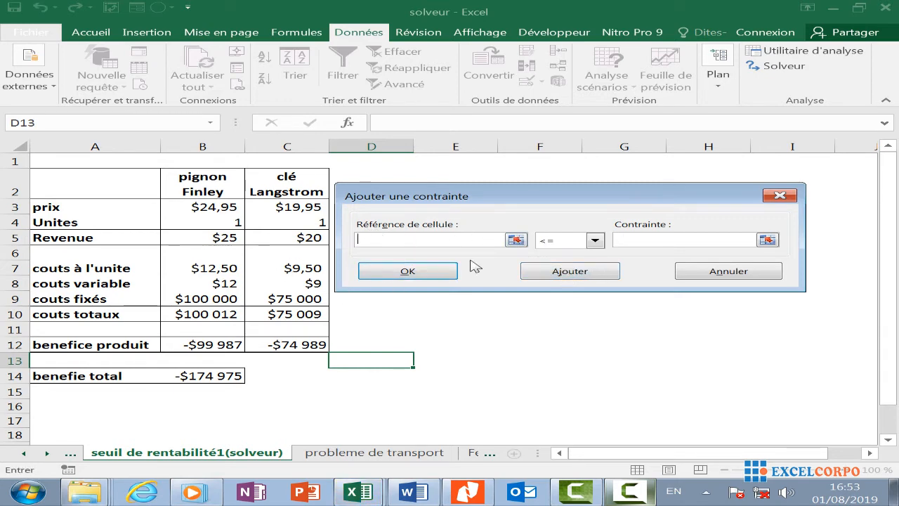
Constrain cell C12, the clé Langstrom profit, to = 0 and return to the Solver parameters.
click(301, 344)
click(594, 241)
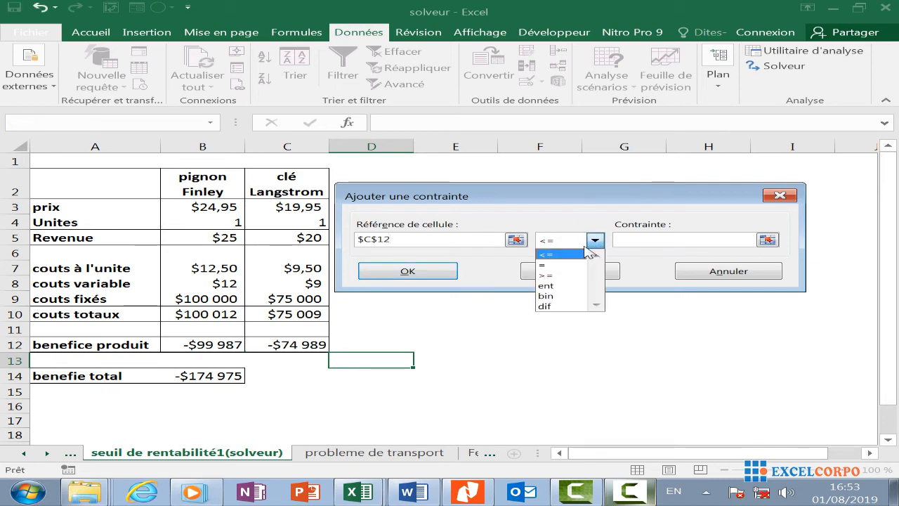
click(560, 264)
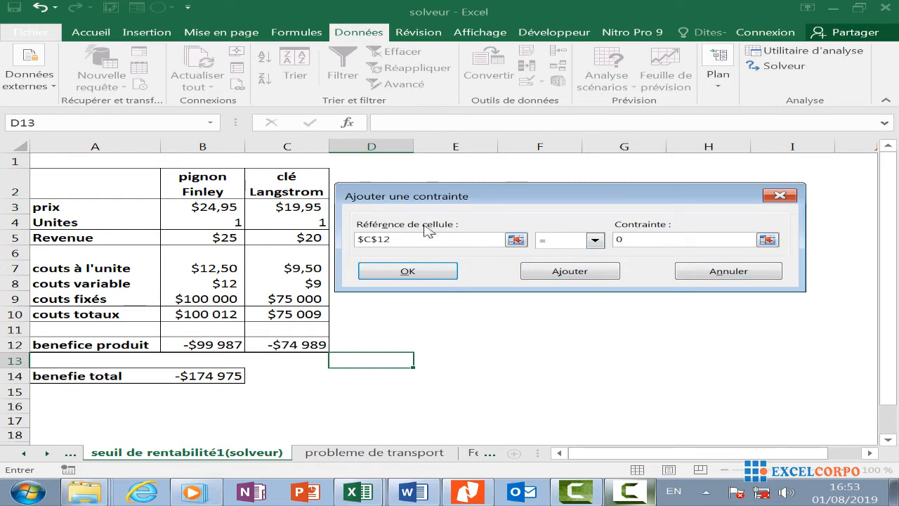
click(438, 275)
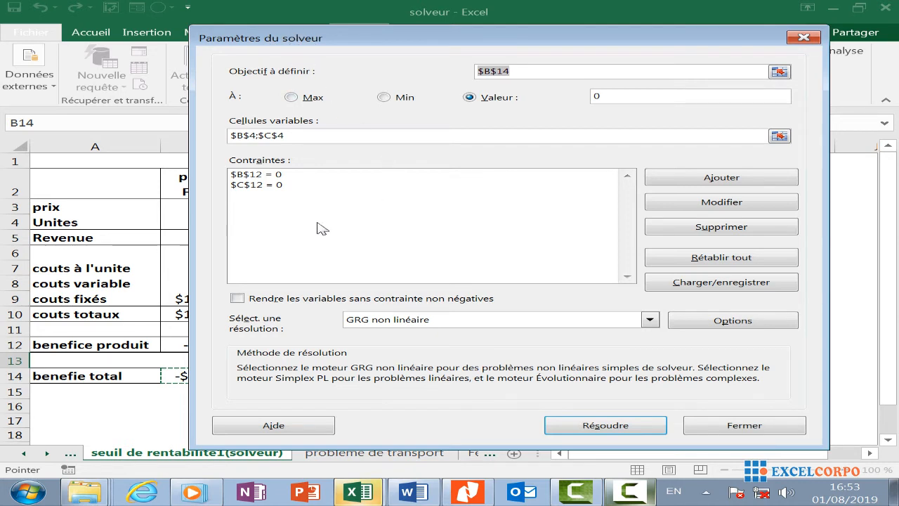
Make the unconstrained variables non-negative and select the $B$12 = 0 constraint.
click(236, 302)
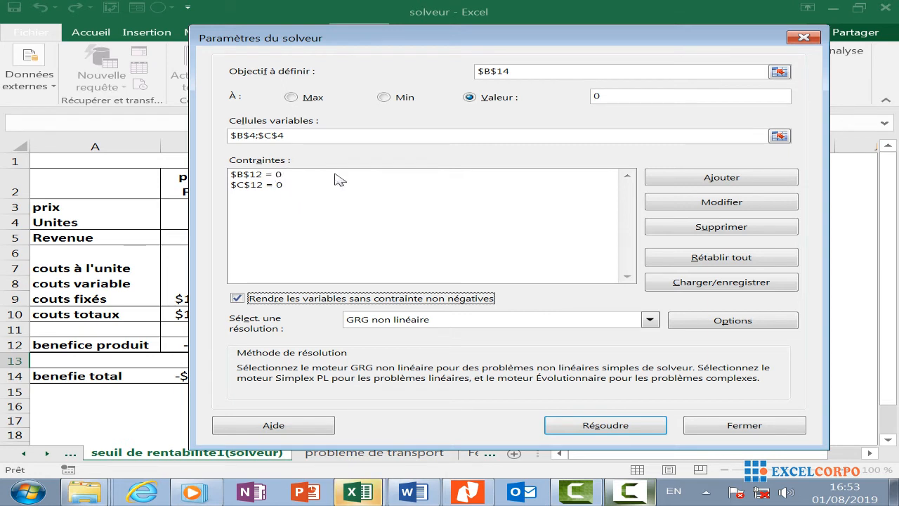
click(275, 175)
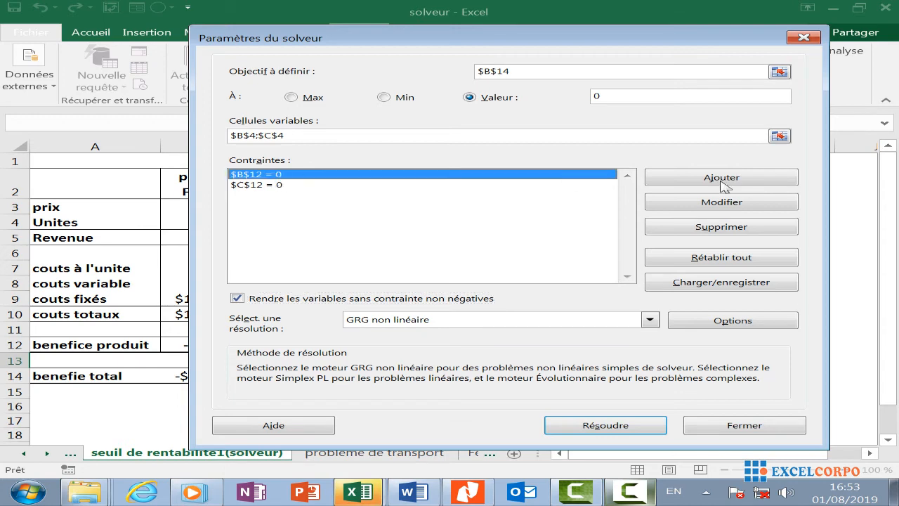
Review the $B$12 = 0 constraint in its edit dialog, accept it as it is, and select the $C$12 = 0 constraint.
click(707, 204)
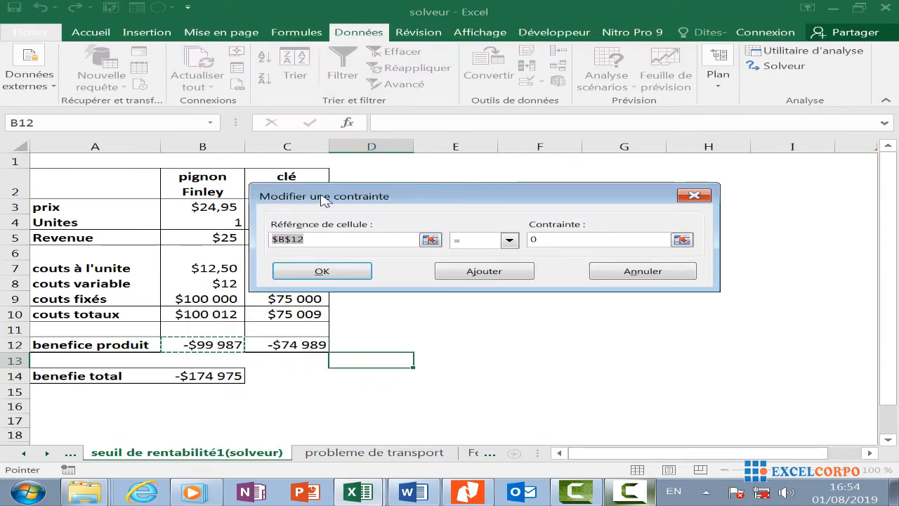
click(335, 274)
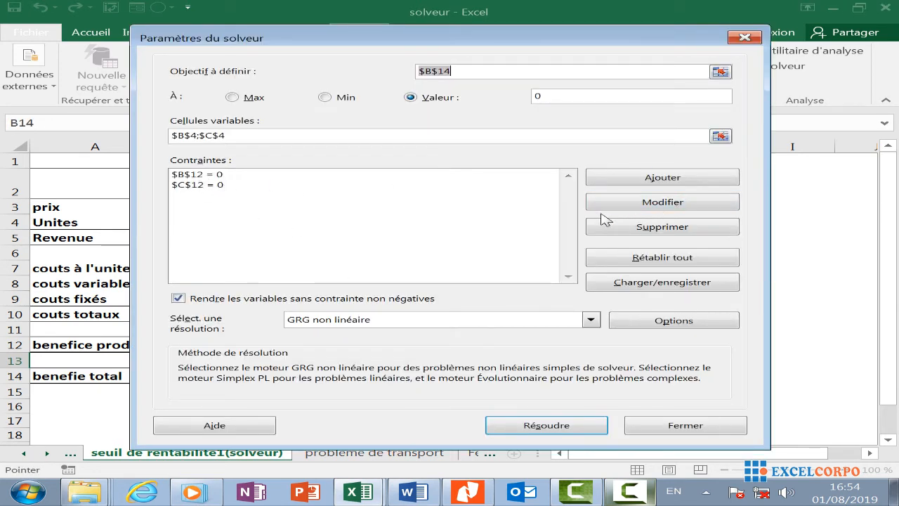
click(207, 186)
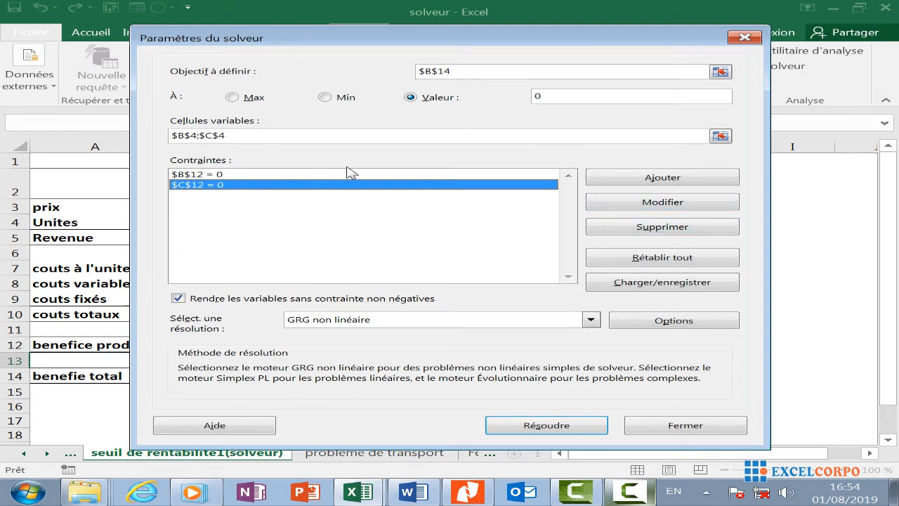
click(629, 492)
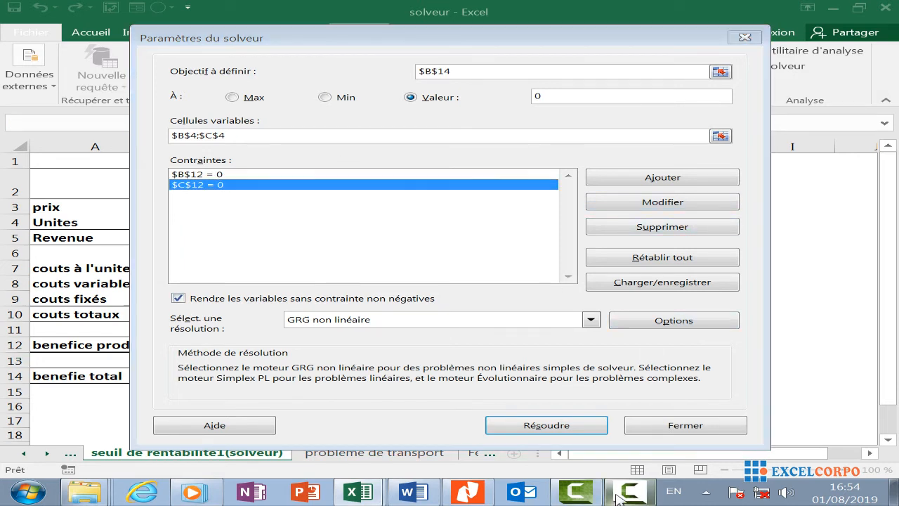
click(821, 446)
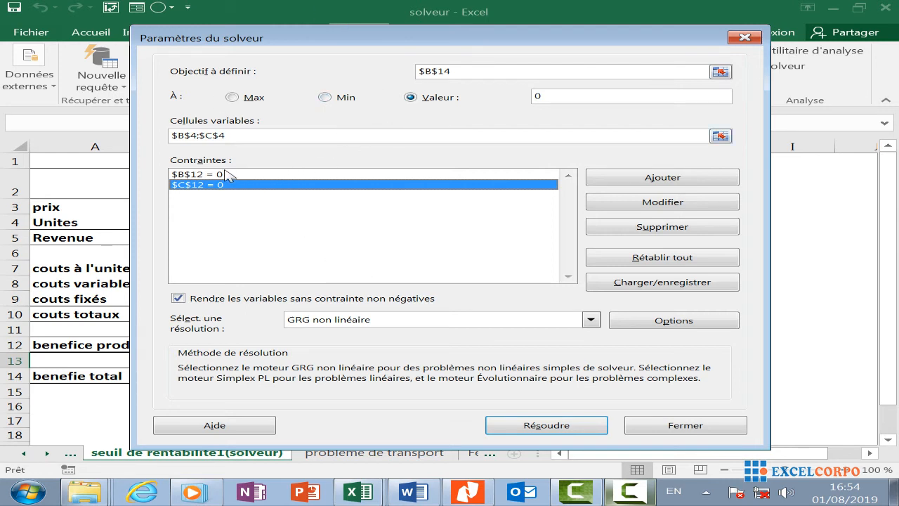
Solve the model with the GRG non linéaire method and uncover the table to examine the solution.
click(546, 427)
drag(168, 116, 710, 118)
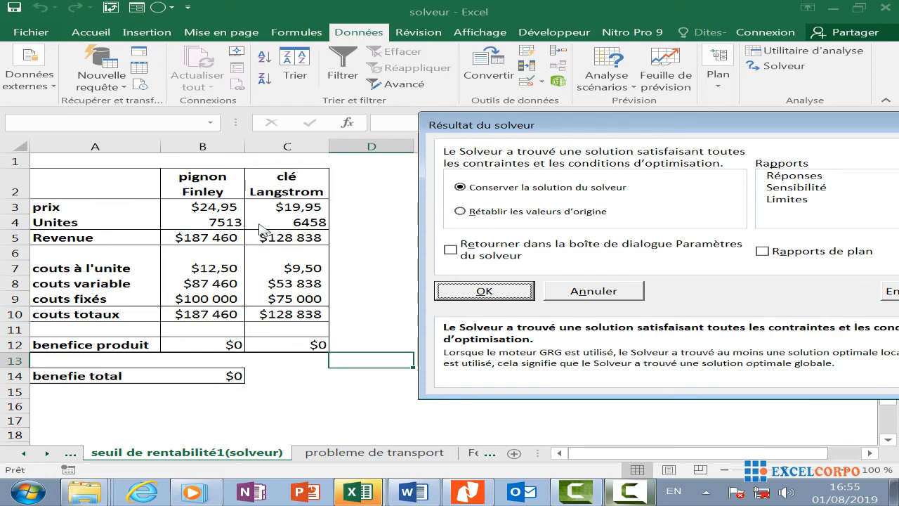
drag(761, 123, 369, 112)
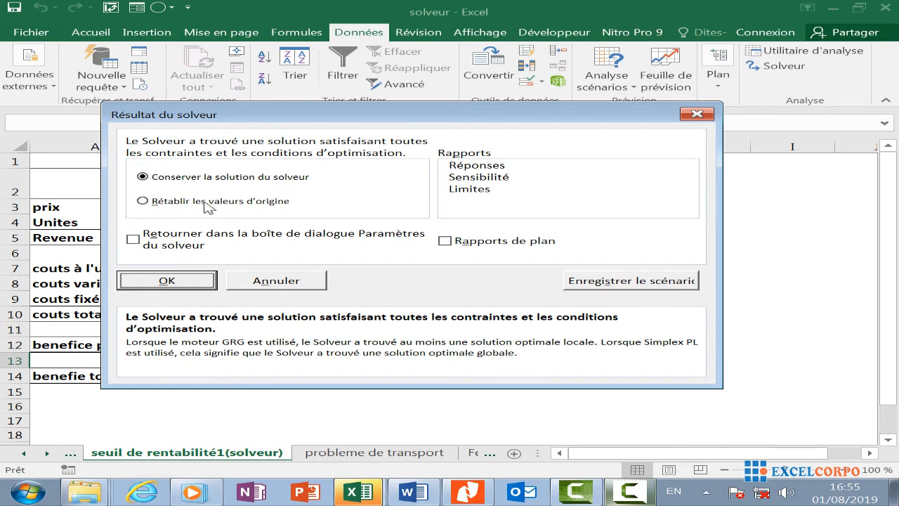
Try the option that restores the original values, then keep the Solver solution and close the results.
click(144, 202)
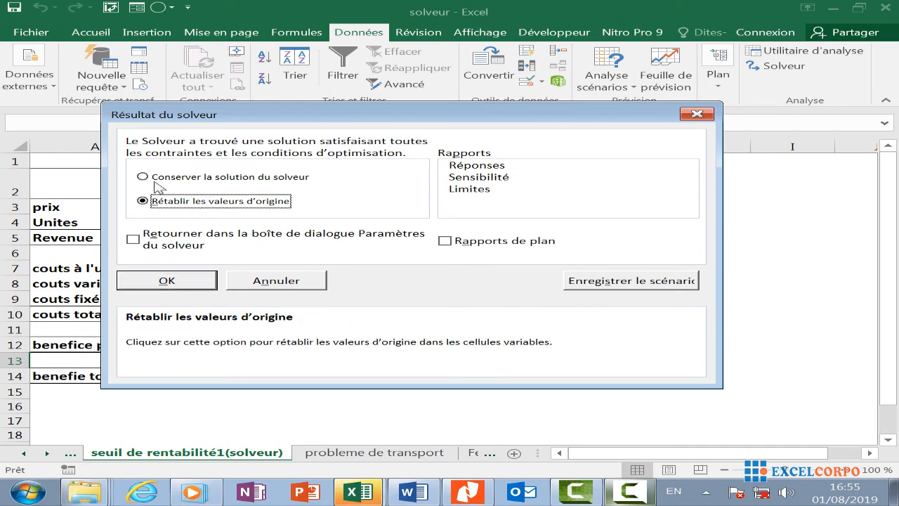
drag(366, 114, 649, 59)
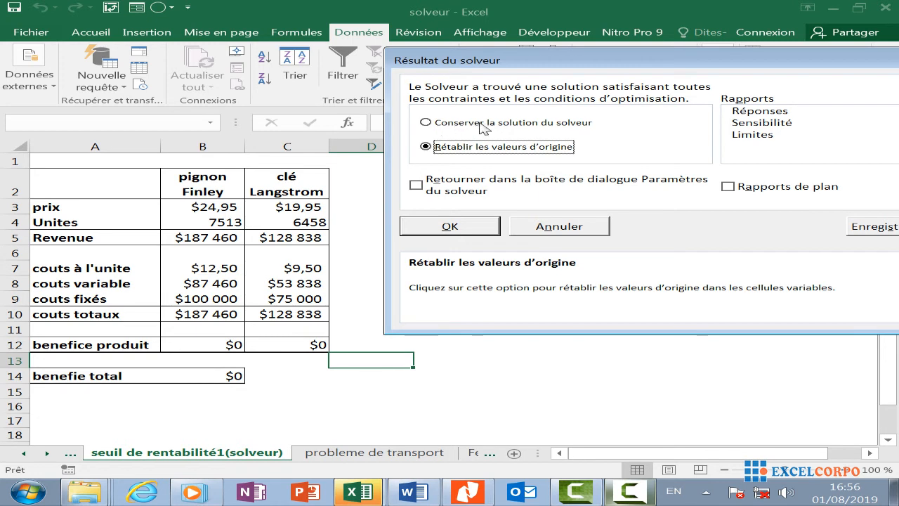
click(426, 123)
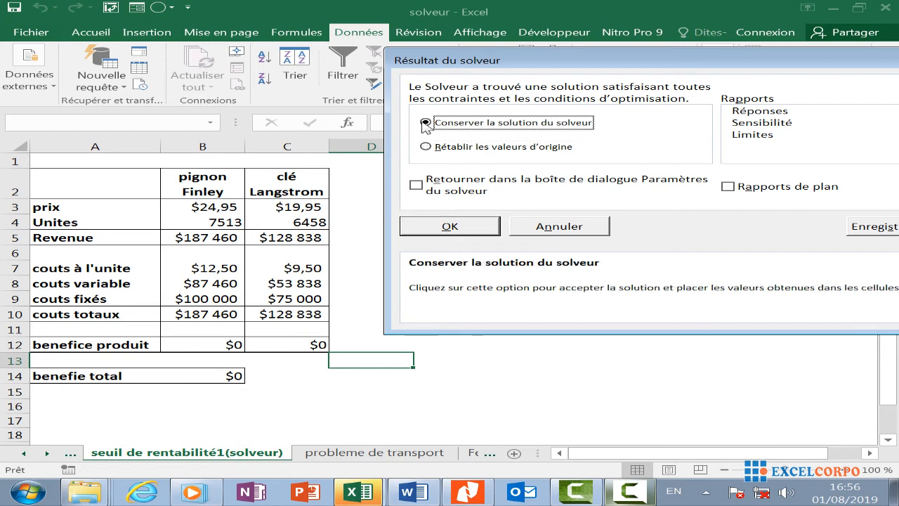
click(465, 227)
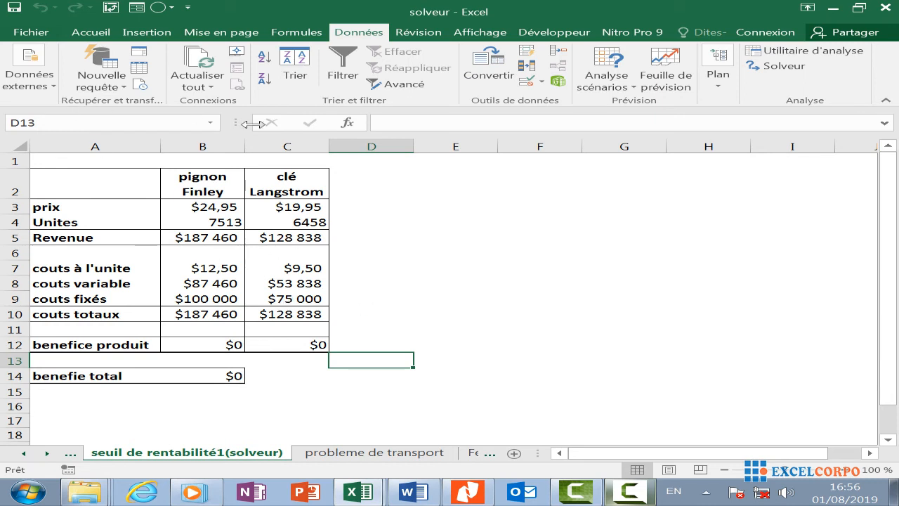
click(390, 246)
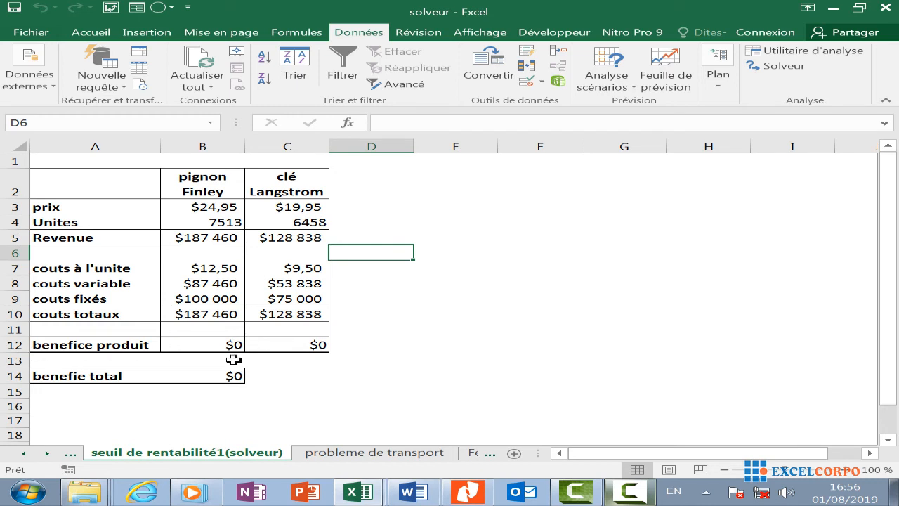
Compare the units and profits on the seuil de rentabilité(solveur) sheet with those on seuil de rentabilité1(solveur).
click(69, 455)
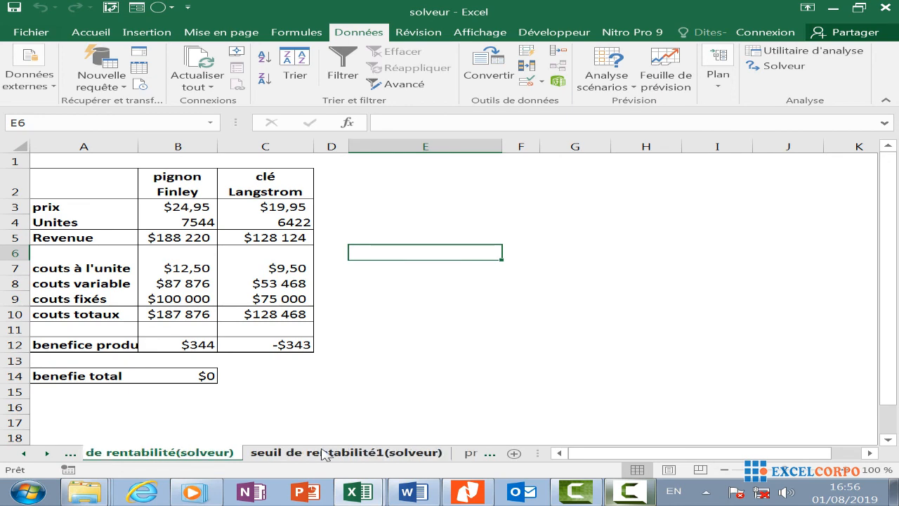
click(320, 453)
click(69, 453)
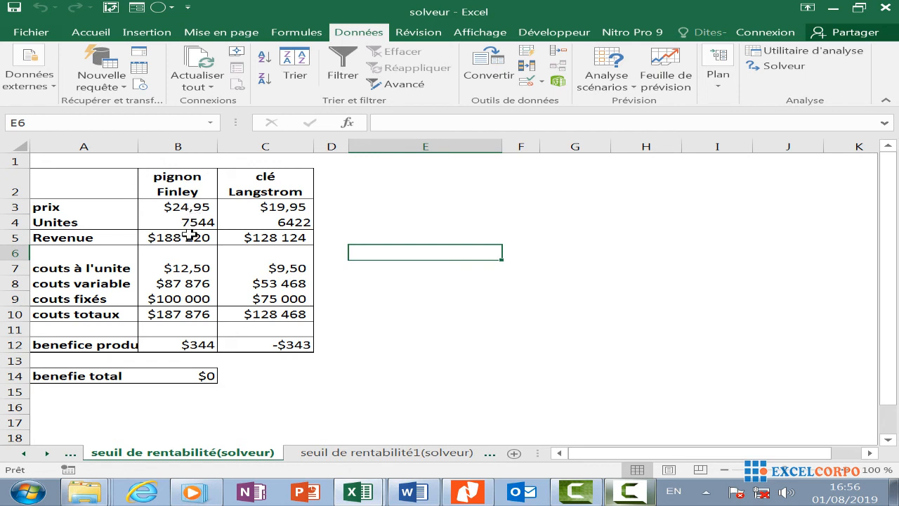
click(321, 454)
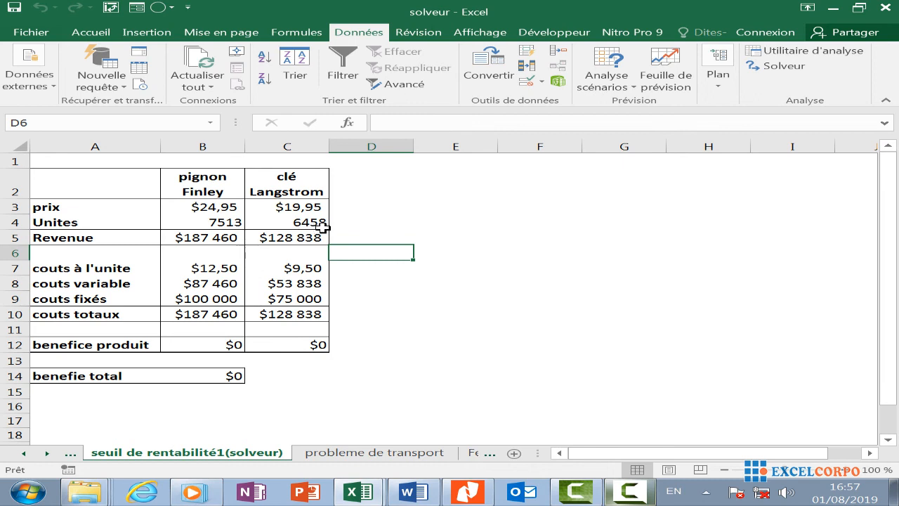
click(70, 452)
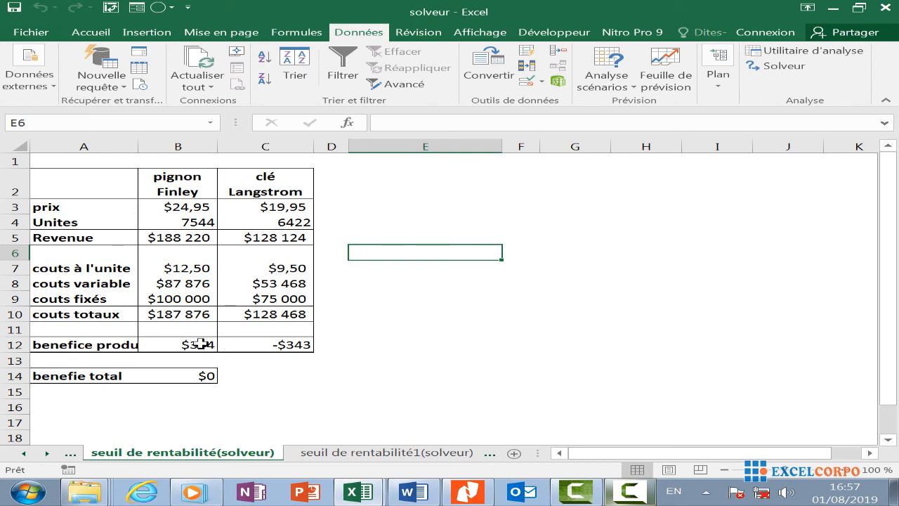
click(334, 455)
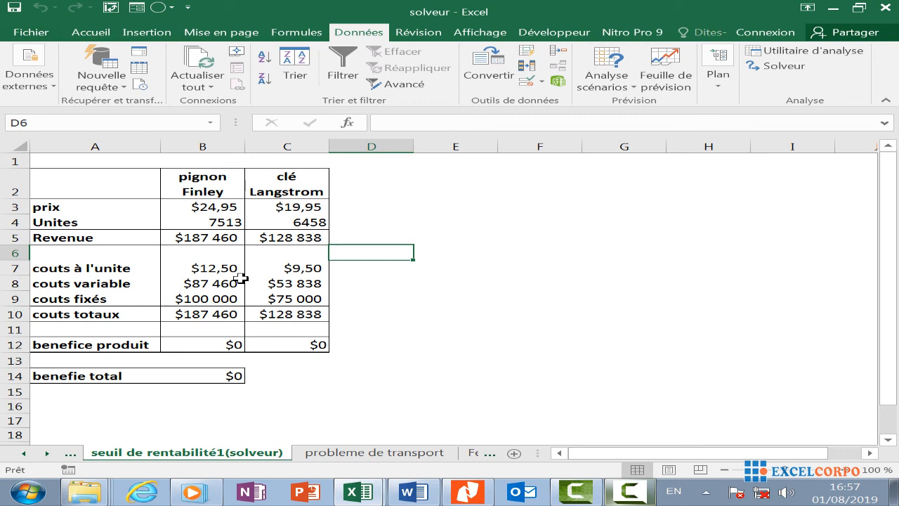
click(471, 230)
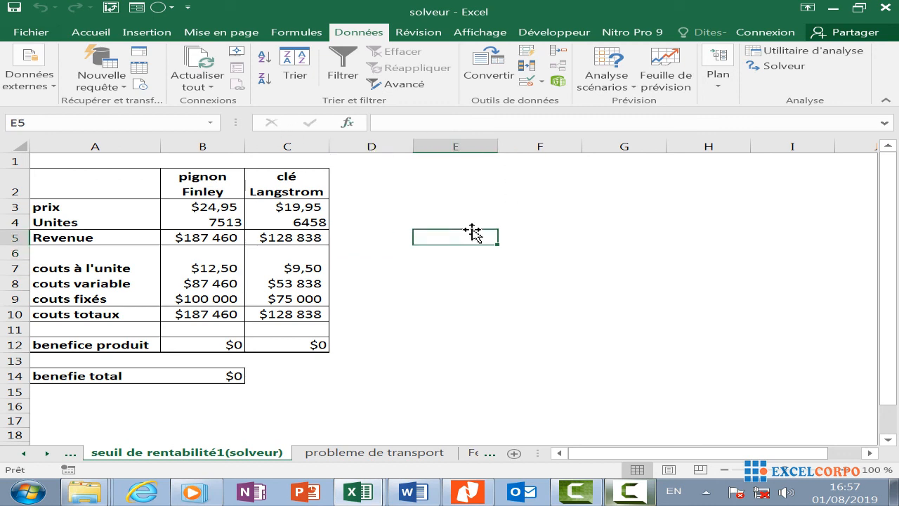
click(376, 252)
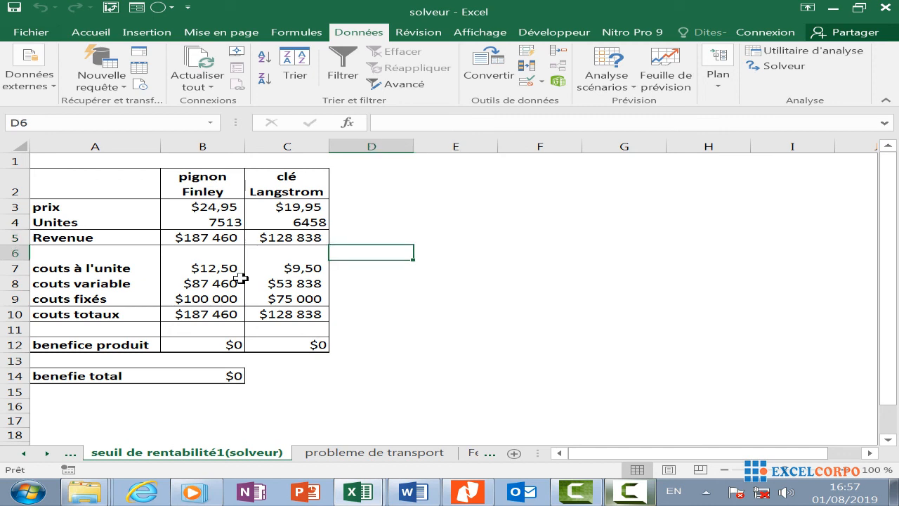